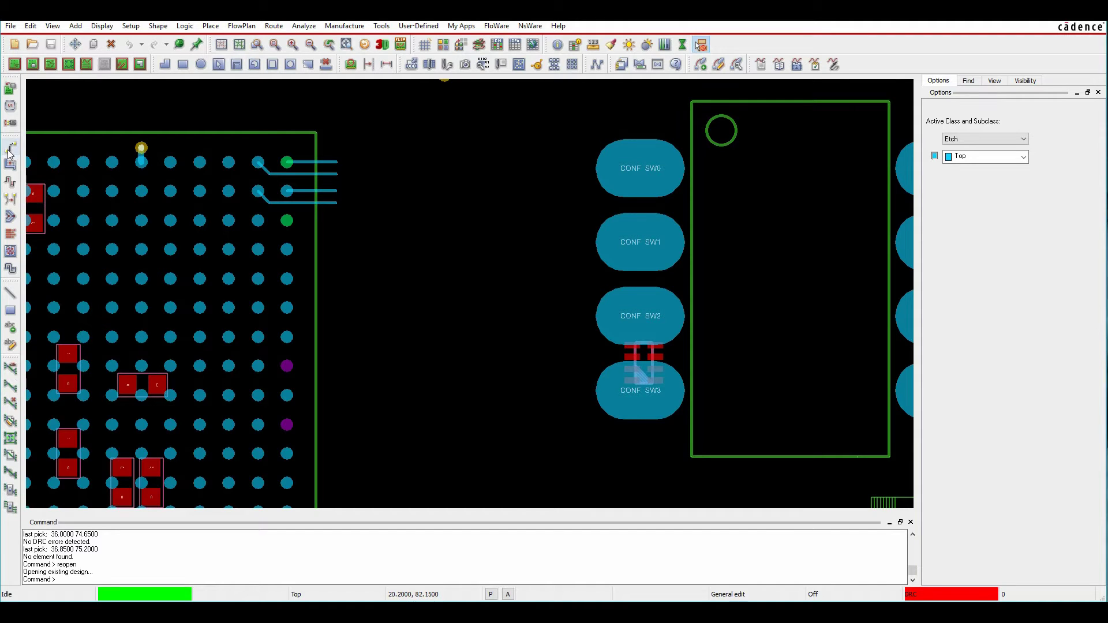
# Step: Start routing D+ from the BGA pin and switch return path vias to the Offset pattern
pyautogui.click(10, 151)
pyautogui.click(286, 366)
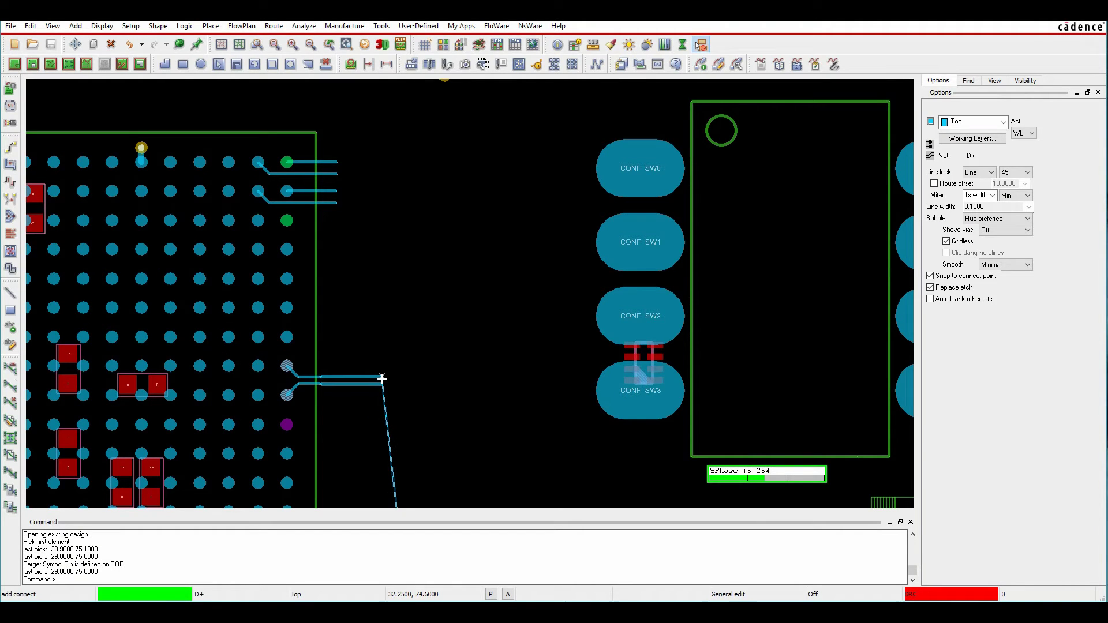
pyautogui.rightClick(382, 377)
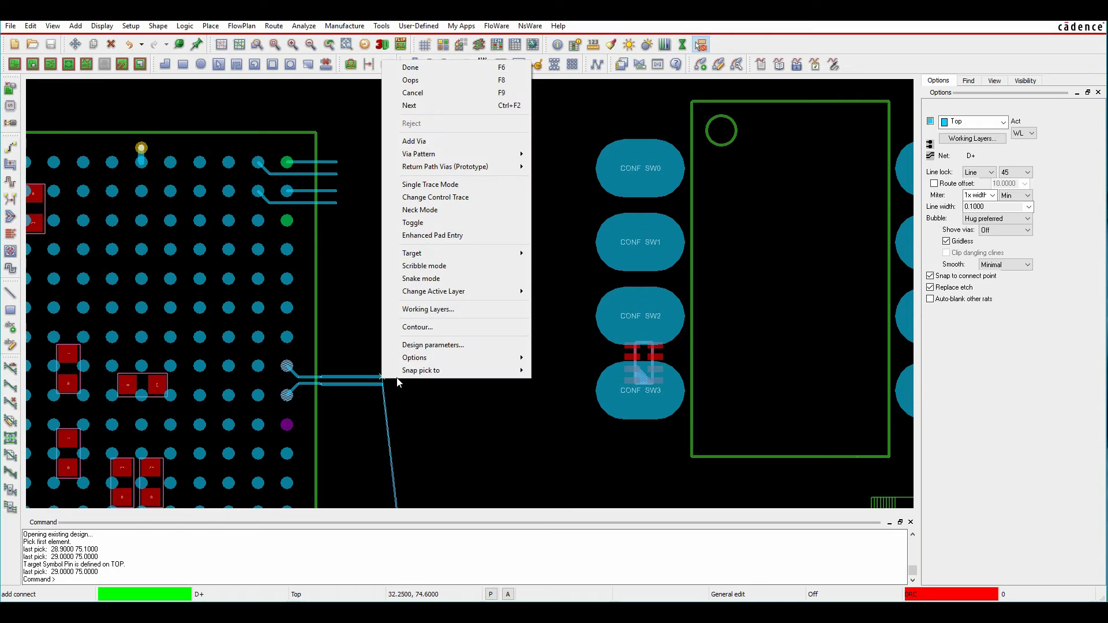
pyautogui.moveTo(457, 167)
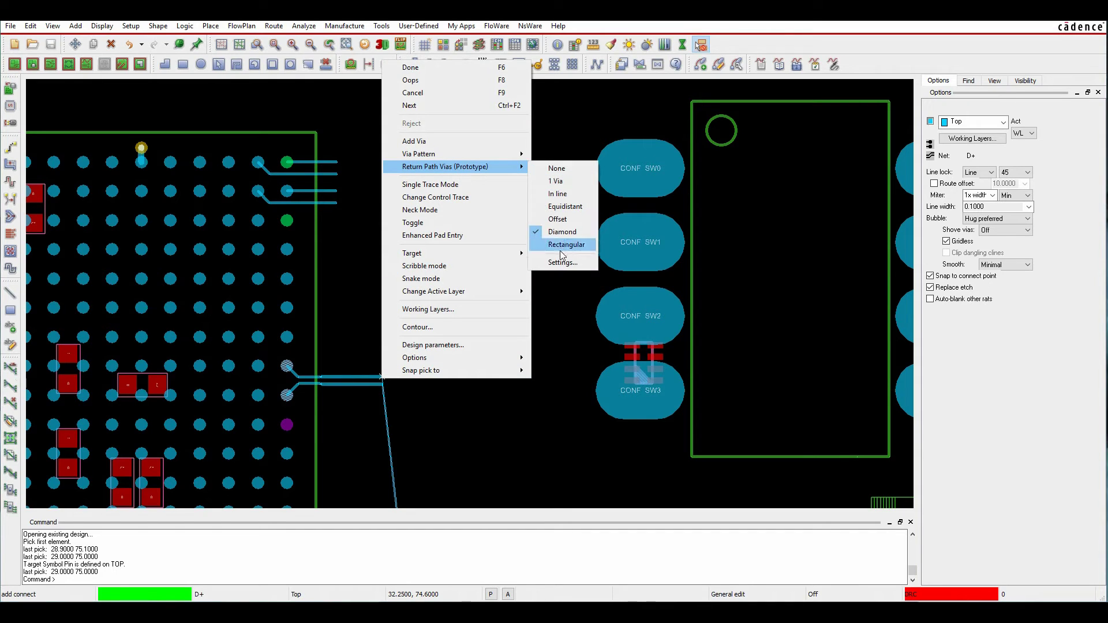
pyautogui.click(556, 219)
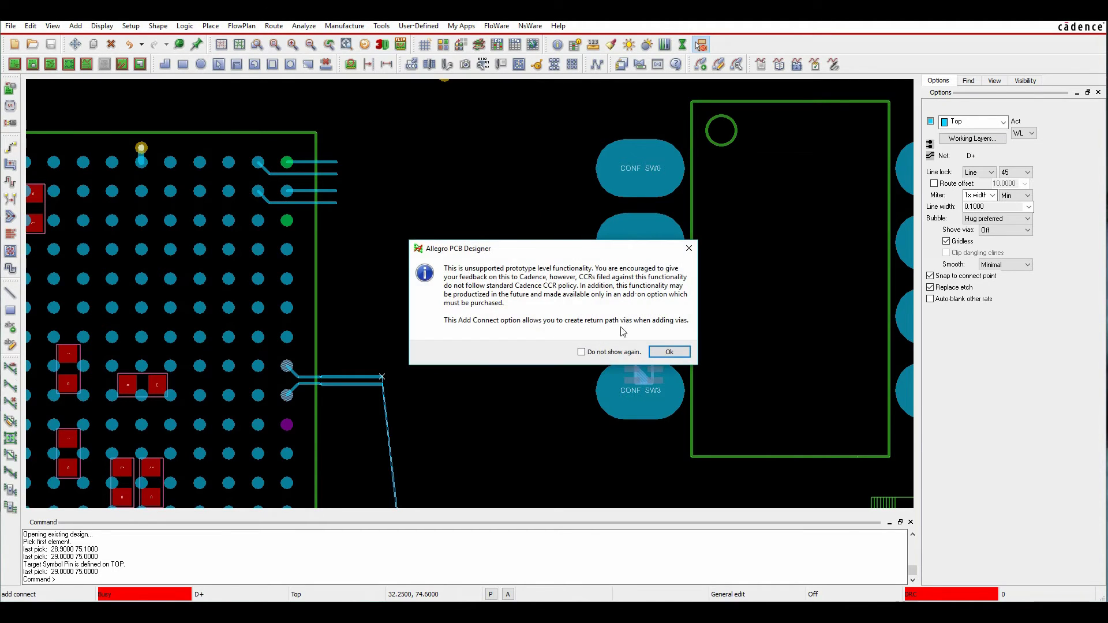
pyautogui.click(662, 349)
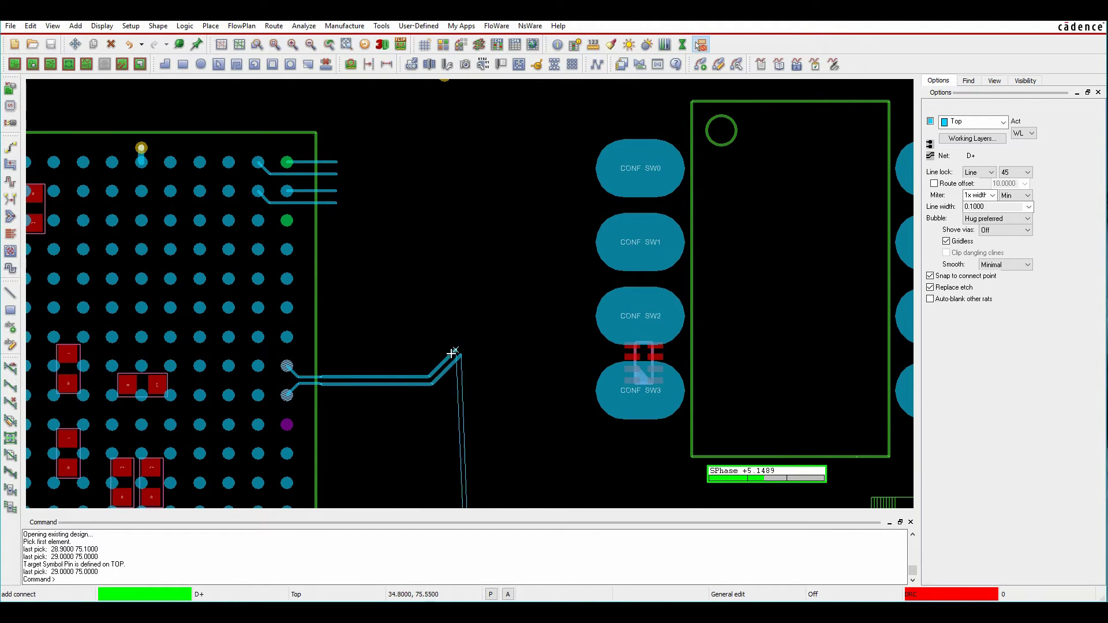
# Step: Bring up the return path via settings mid-route
pyautogui.rightClick(444, 355)
pyautogui.moveTo(500, 144)
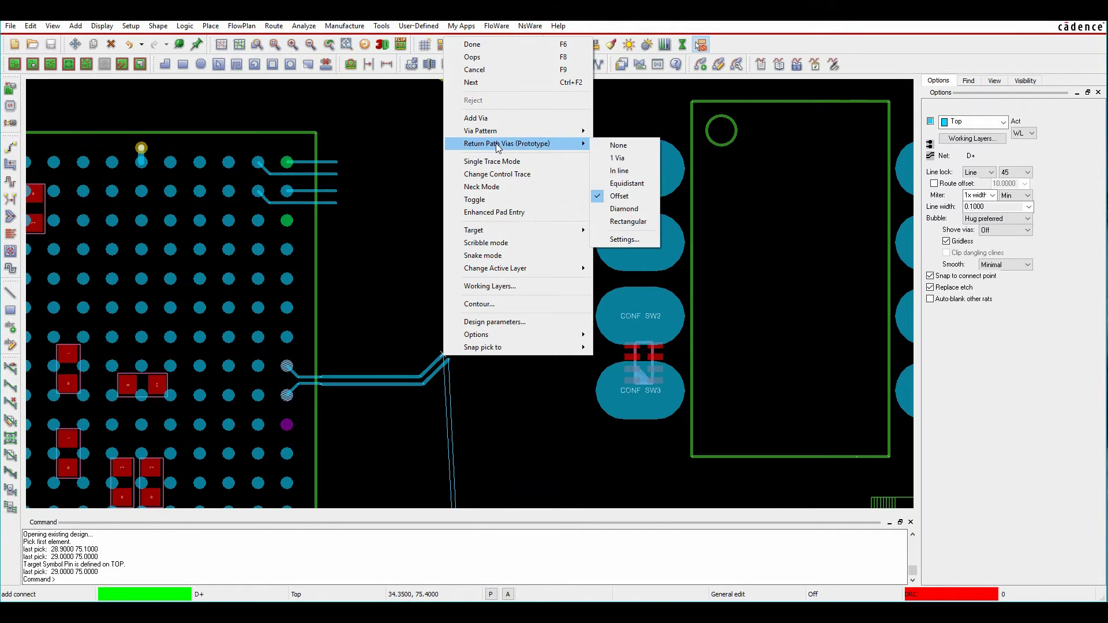
pyautogui.click(603, 241)
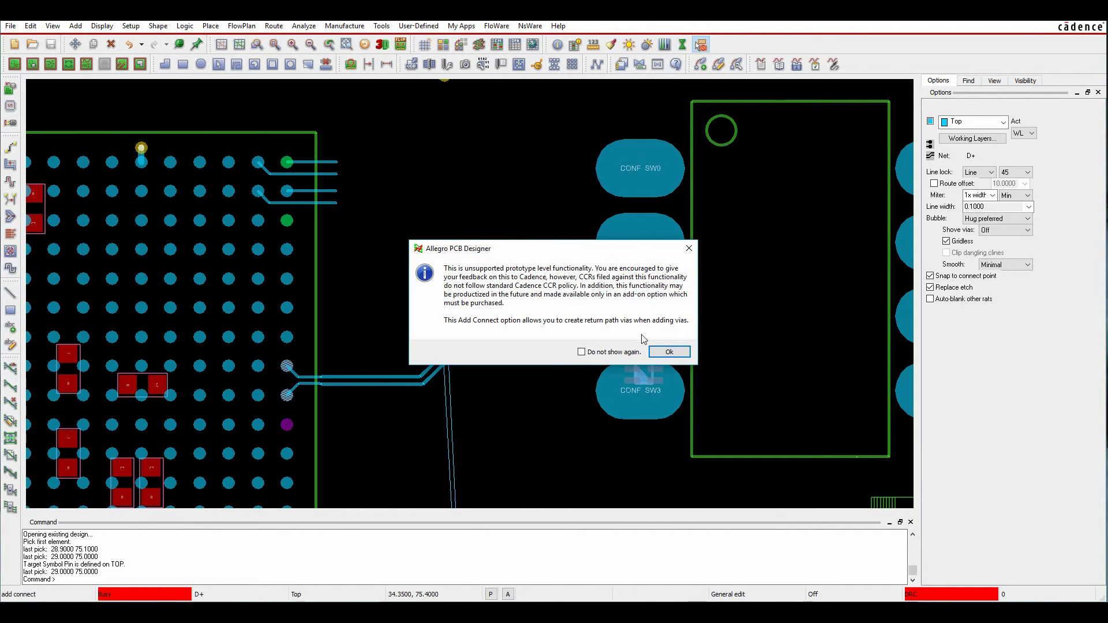
# Step: Review the return path via net, padstack V010c018p_Anti28 and Minimum Offset spacing at 45.00
pyautogui.click(663, 349)
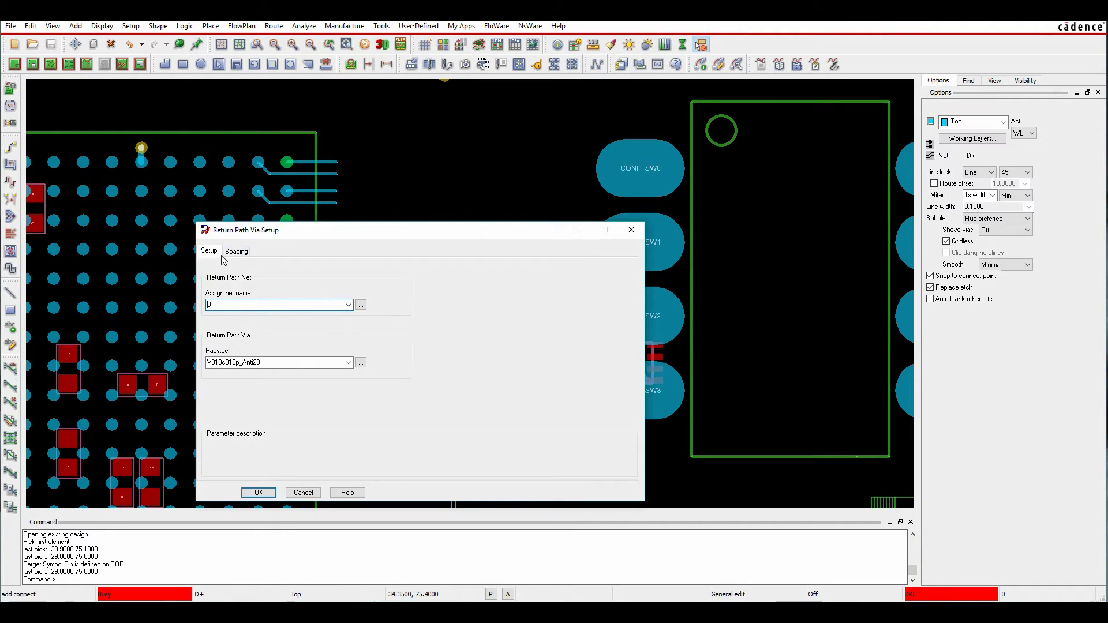
pyautogui.click(262, 304)
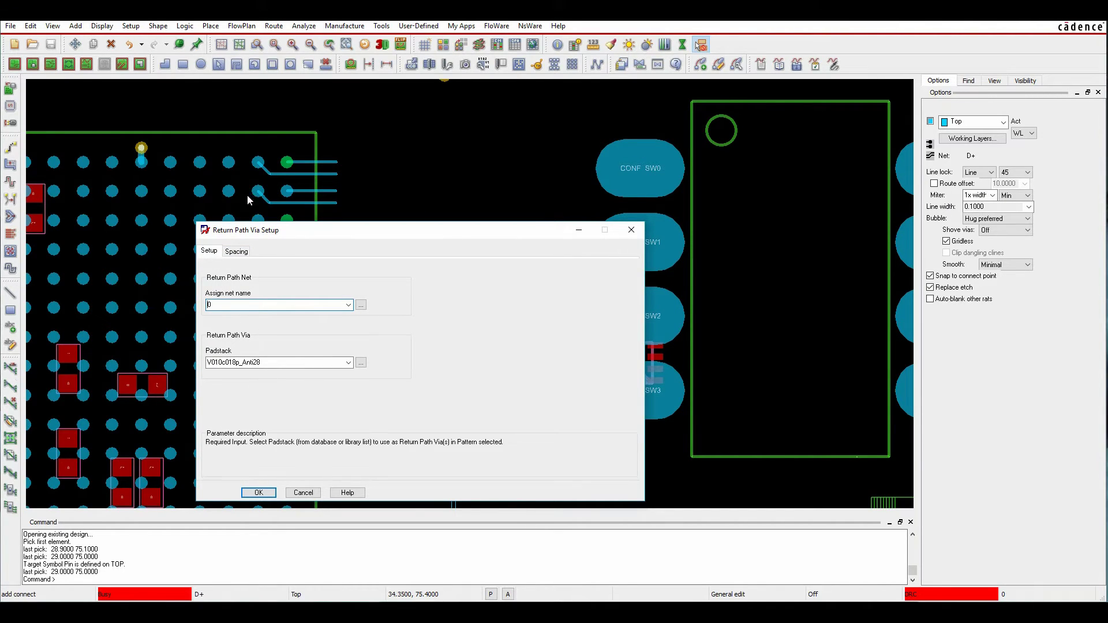
pyautogui.click(236, 252)
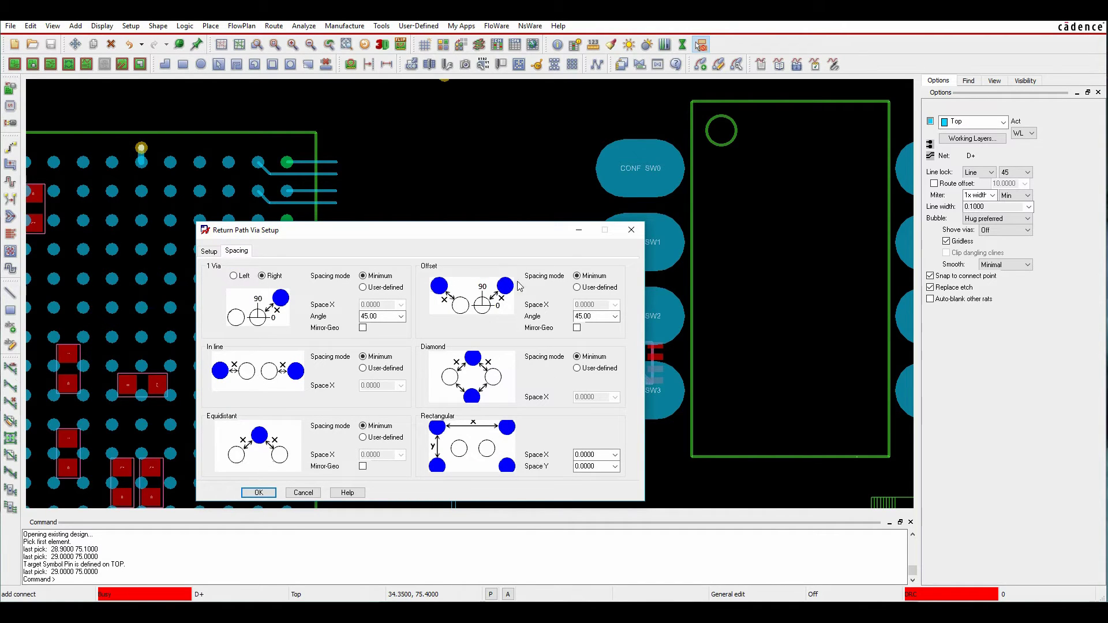
# Step: Accept the via settings, trial a D+ alternative-via drop to Sig2, then cancel the route
pyautogui.click(258, 492)
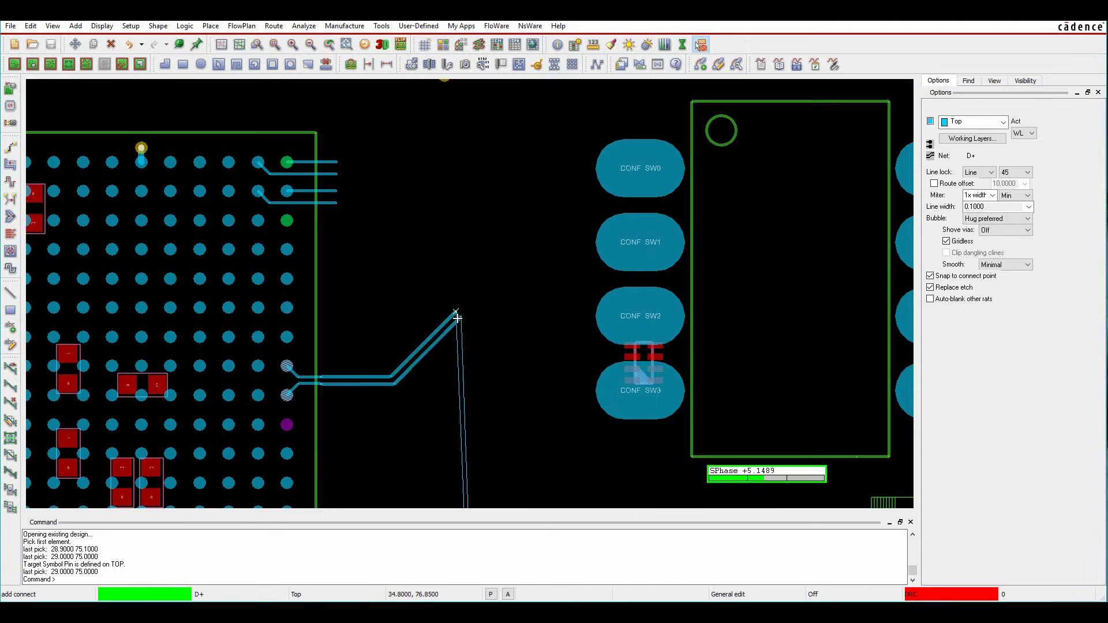
pyautogui.doubleClick(402, 378)
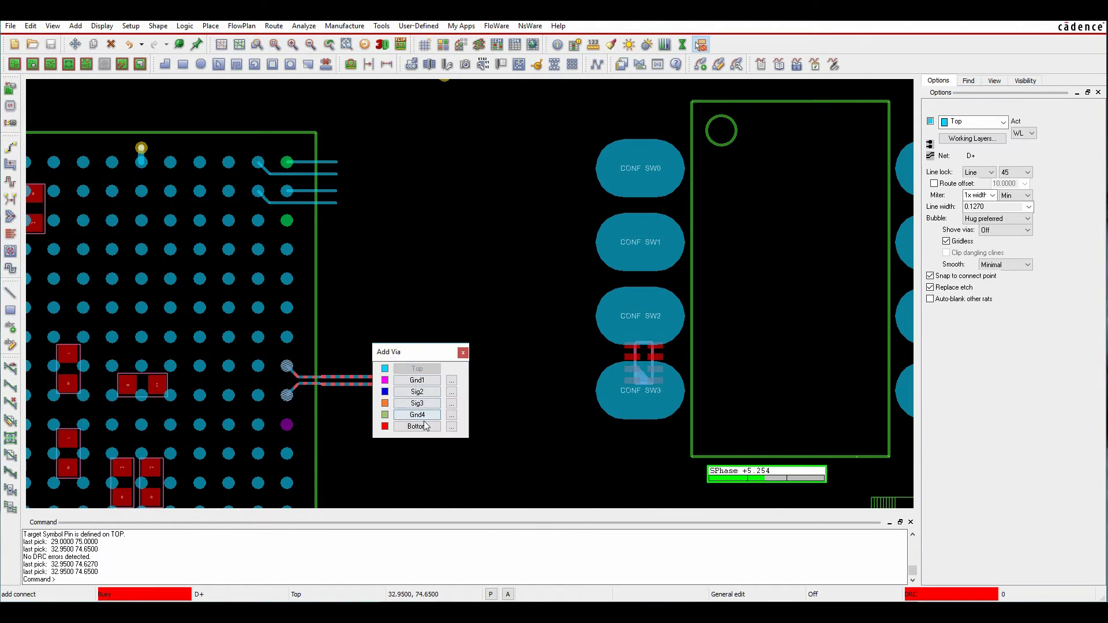
pyautogui.click(451, 392)
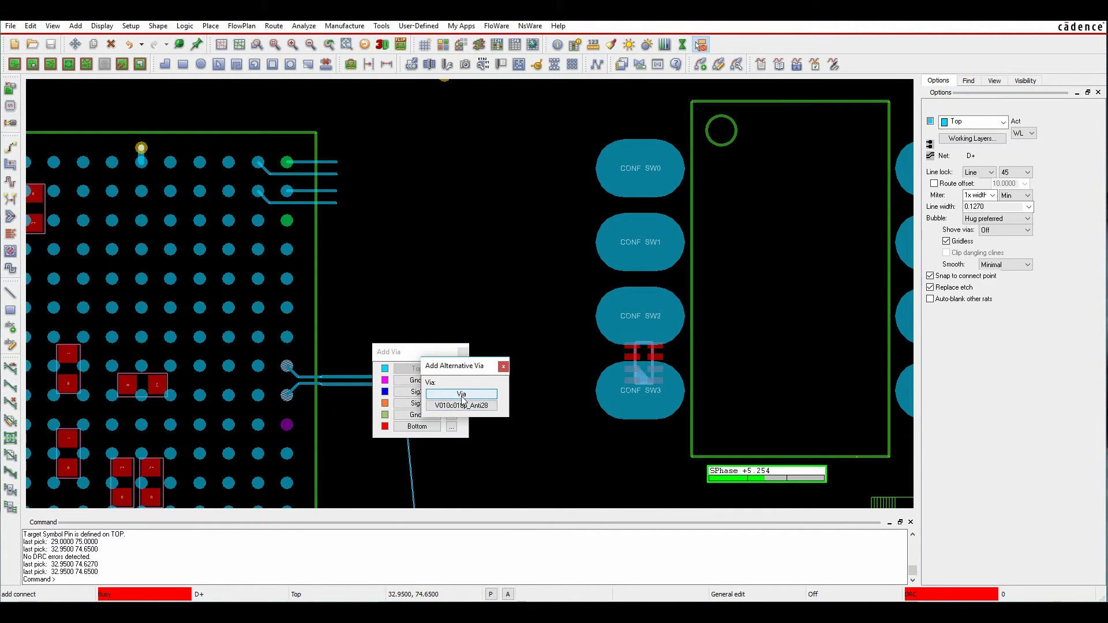
pyautogui.click(461, 395)
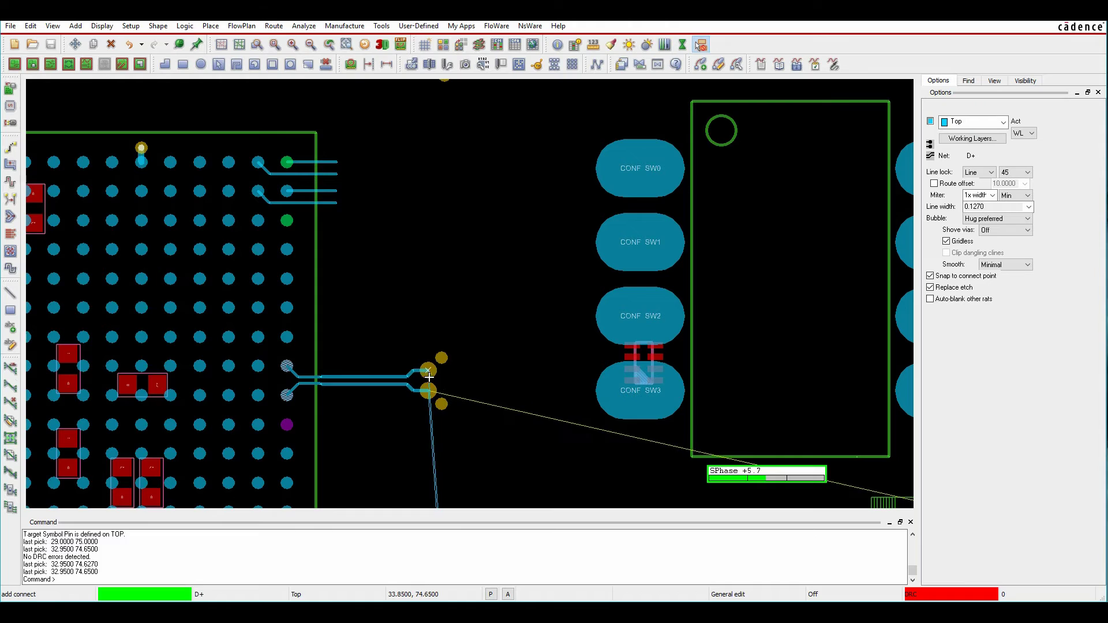
pyautogui.click(429, 376)
pyautogui.rightClick(492, 379)
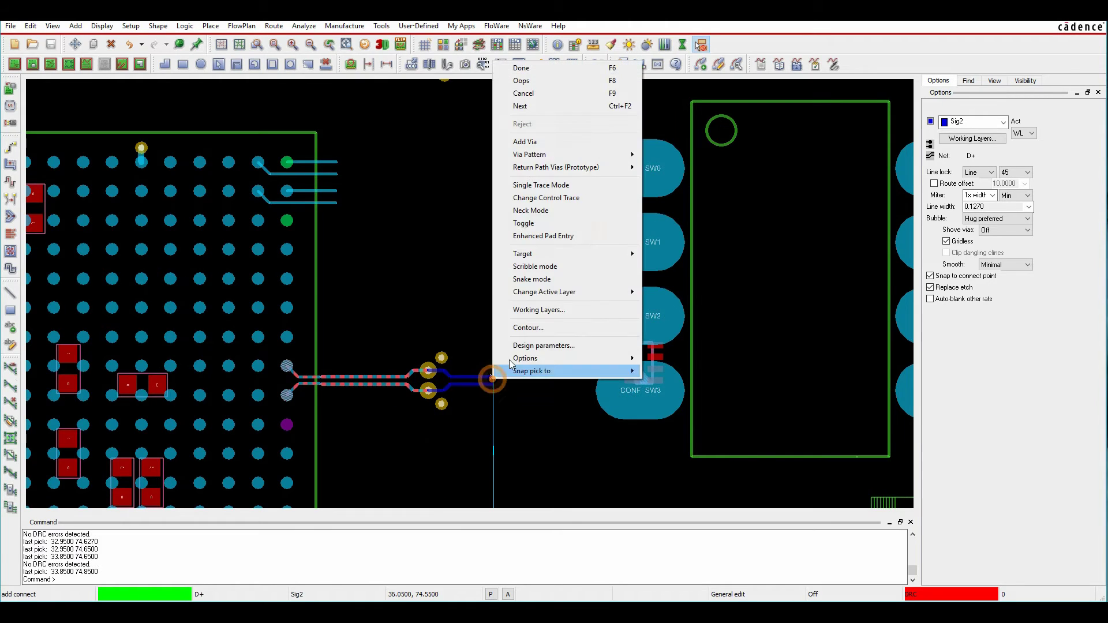
pyautogui.click(522, 93)
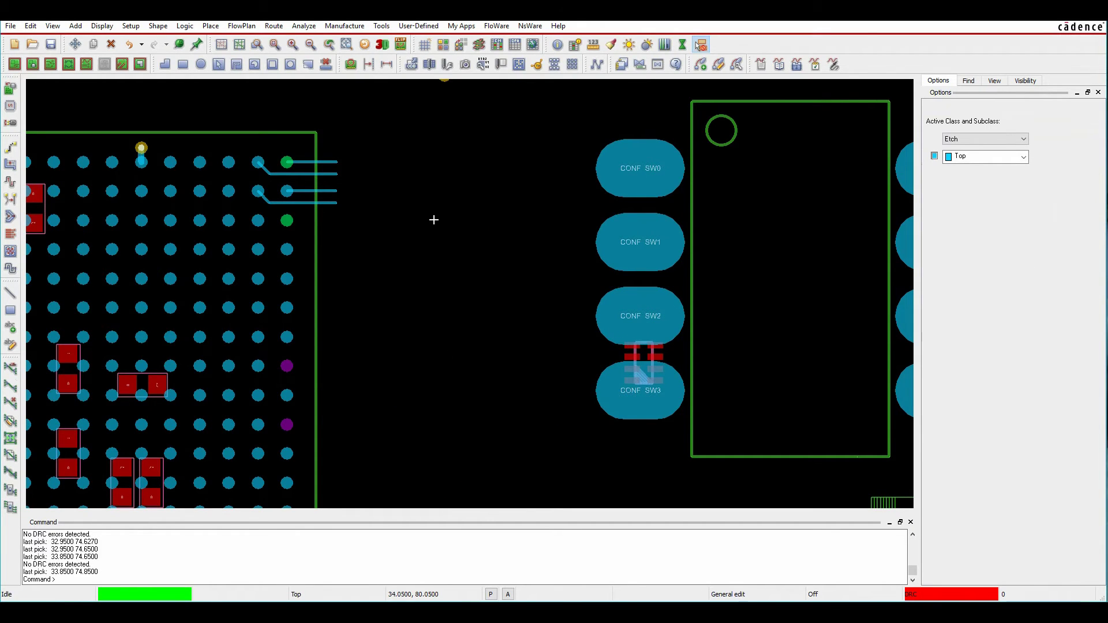
# Step: Pan to the via groups above the BGA and reach the high-speed via structure creation command
pyautogui.moveTo(462, 233); pyautogui.dragTo(492, 339, button='middle')
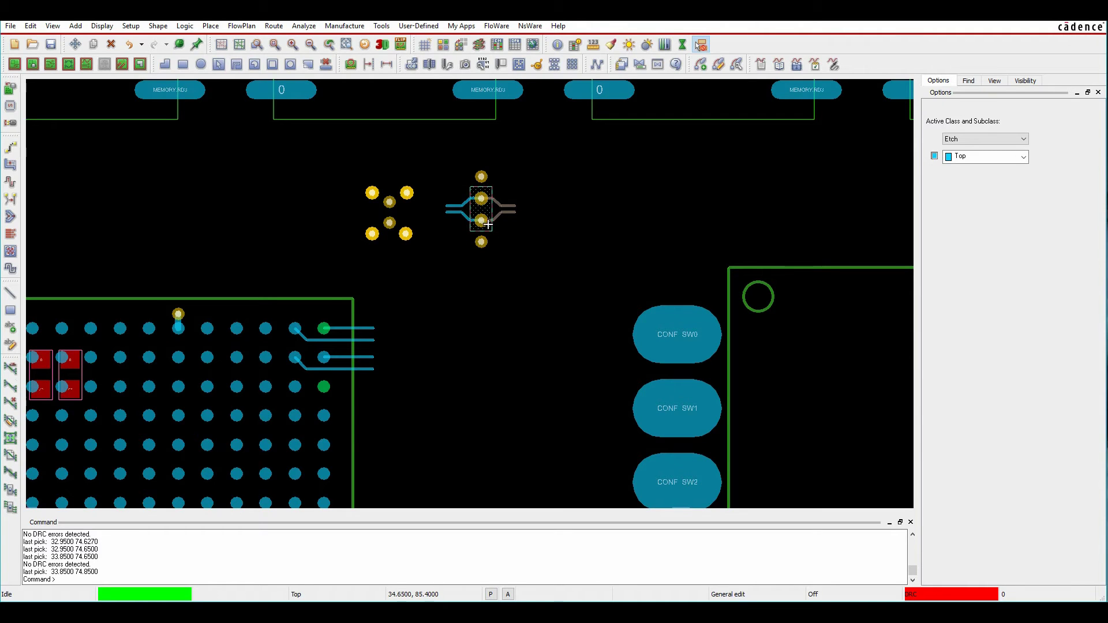
pyautogui.click(273, 26)
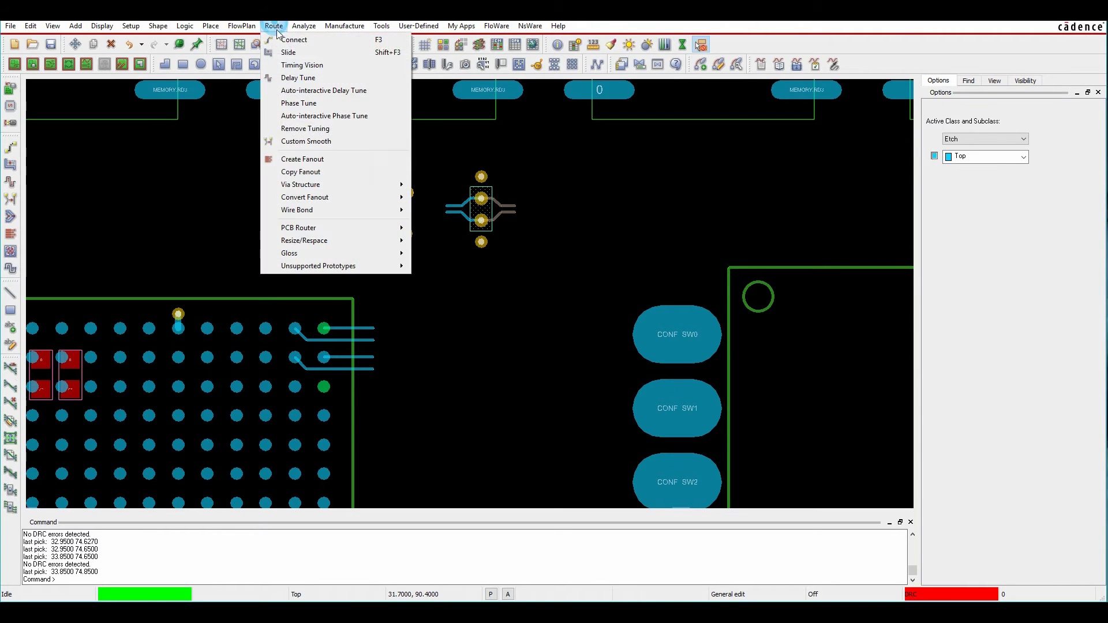
pyautogui.moveTo(297, 185)
pyautogui.moveTo(502, 187)
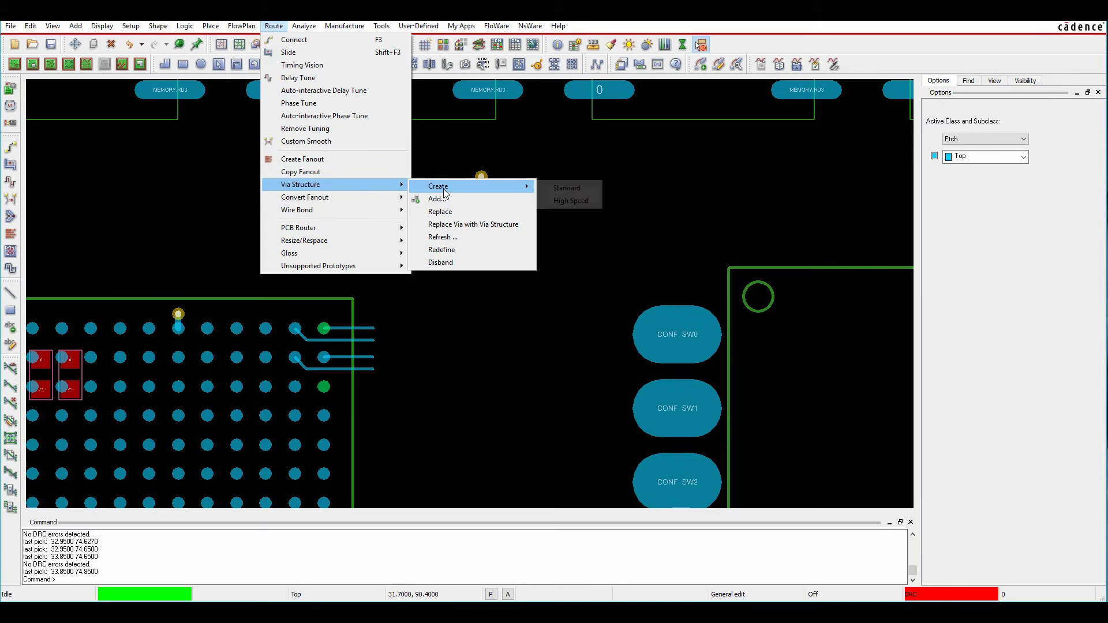
# Step: Start a high-speed via structure named DIFF_HS from the left via group, origin at the centre via
pyautogui.click(570, 201)
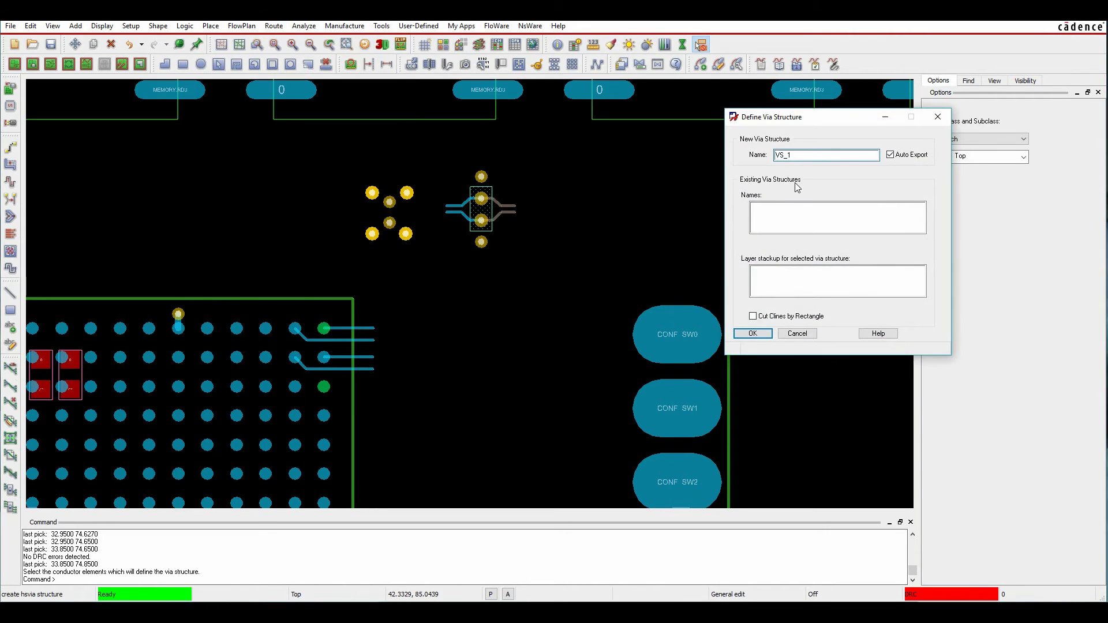
pyautogui.doubleClick(802, 154)
pyautogui.write('du')
pyautogui.moveTo(356, 248); pyautogui.dragTo(420, 180)
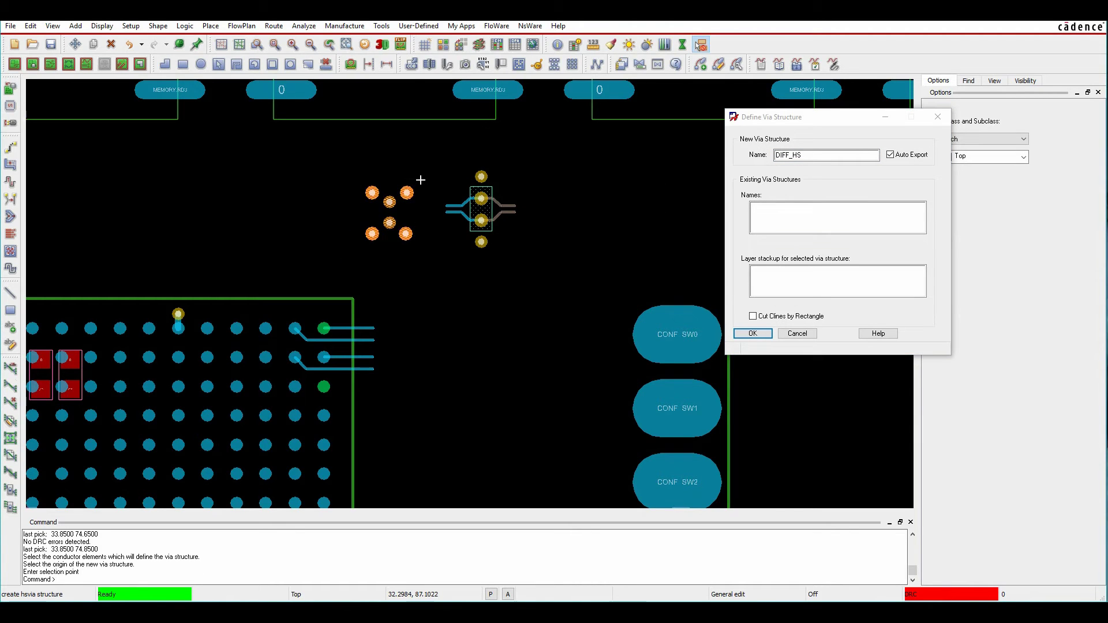
pyautogui.click(390, 202)
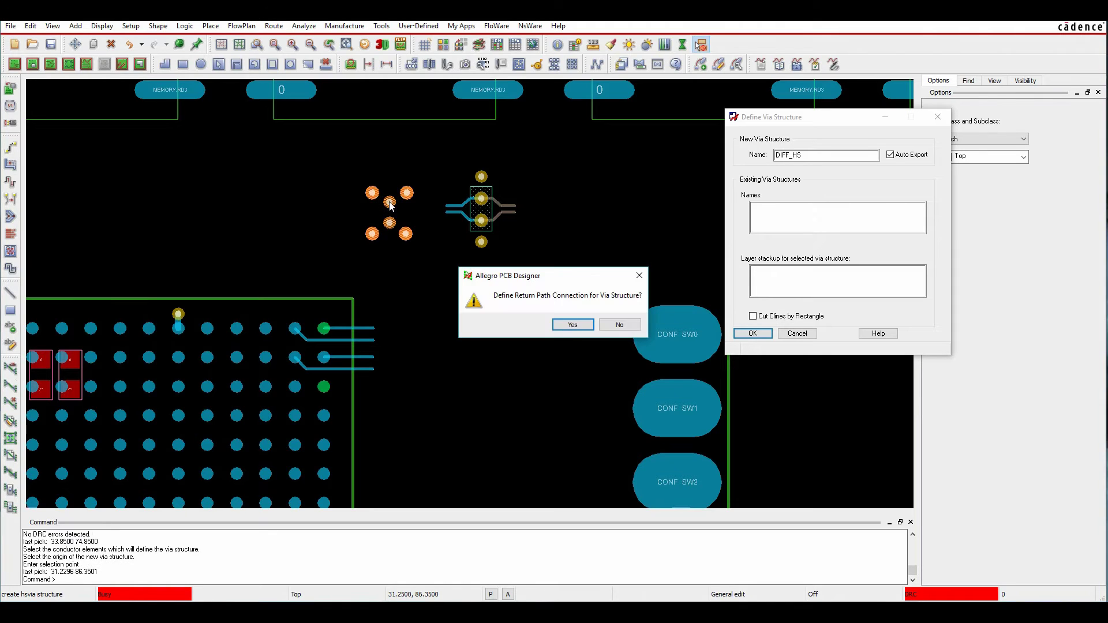
# Step: Pick the four surrounding corner vias as return path vias and complete the return path
pyautogui.click(572, 325)
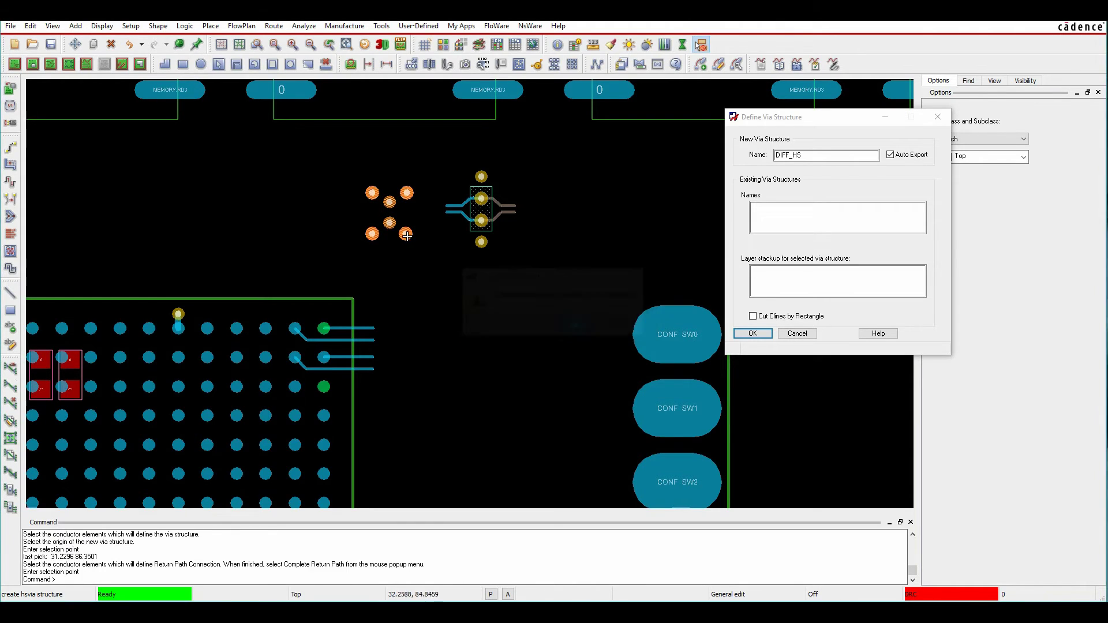
pyautogui.click(372, 193)
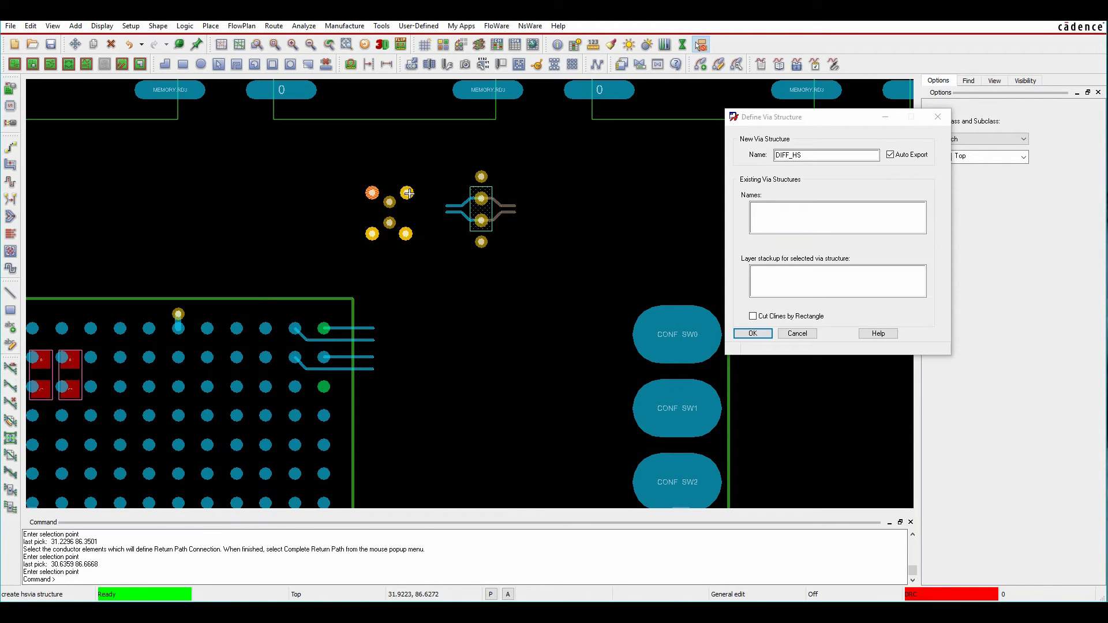
pyautogui.click(407, 193)
pyautogui.click(403, 233)
pyautogui.click(372, 234)
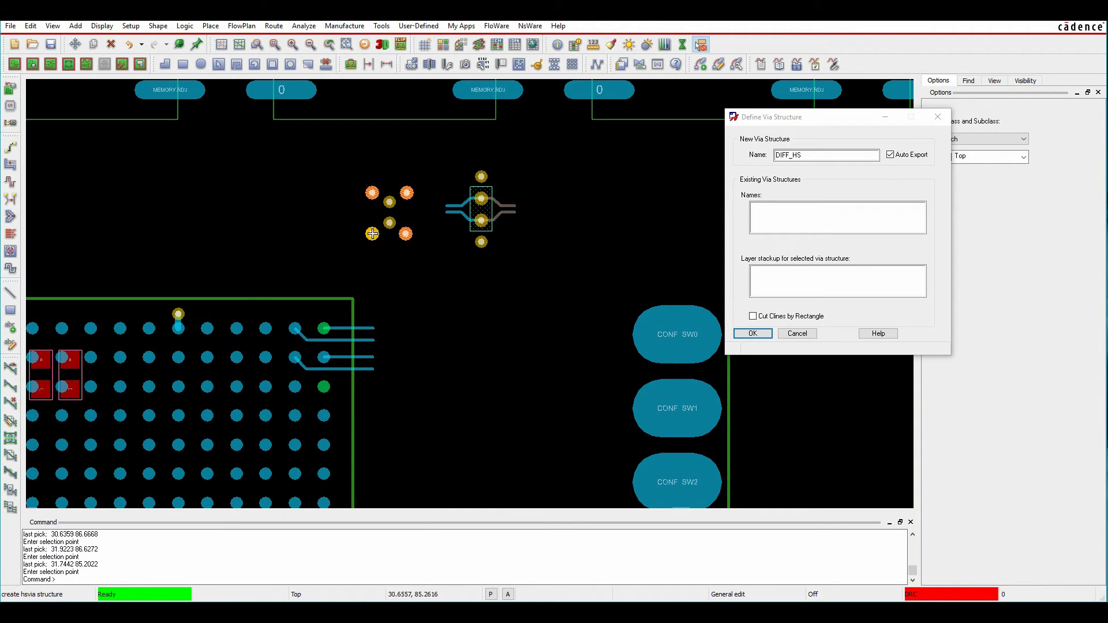
pyautogui.rightClick(427, 219)
pyautogui.click(467, 249)
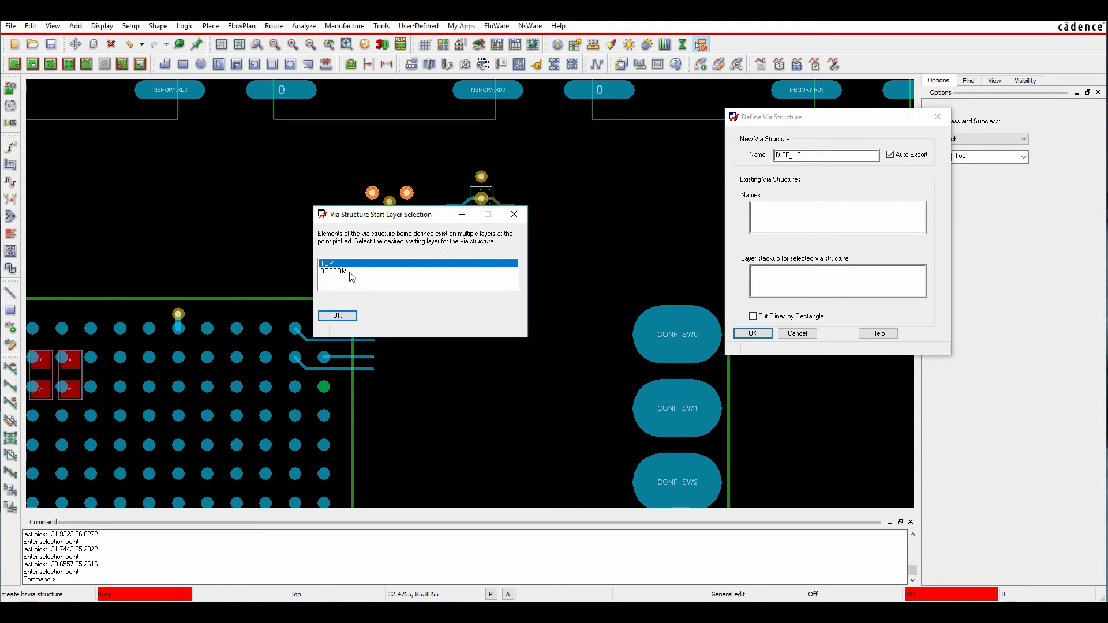
# Step: Set TOP as the starting layer and save the DIFF_HS definition as diff_hs.exml
pyautogui.click(337, 315)
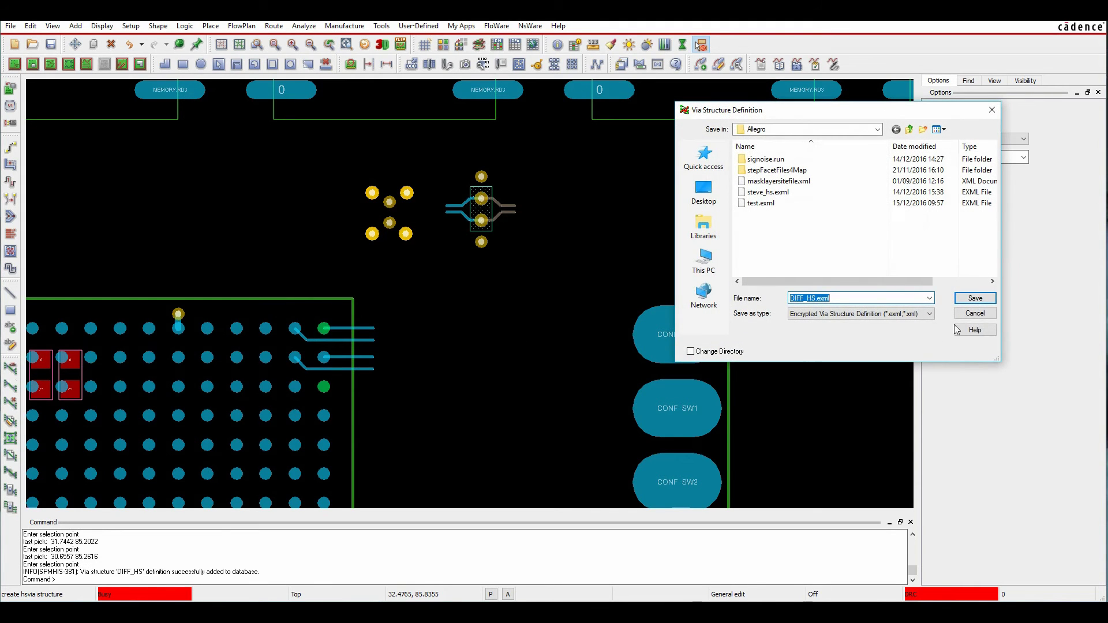
pyautogui.click(975, 298)
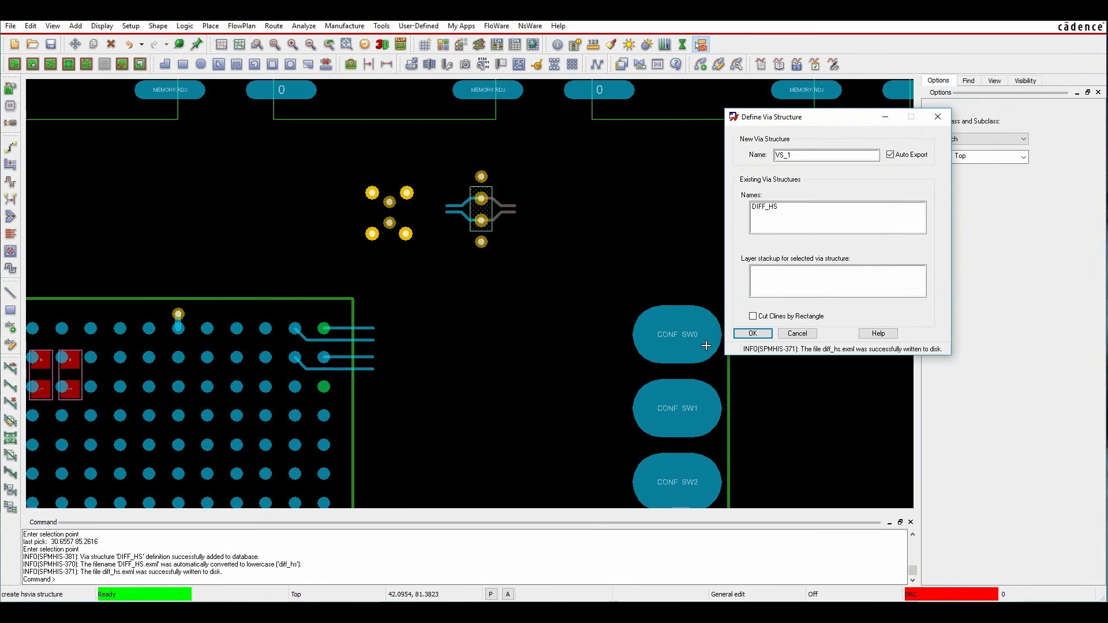
pyautogui.click(753, 333)
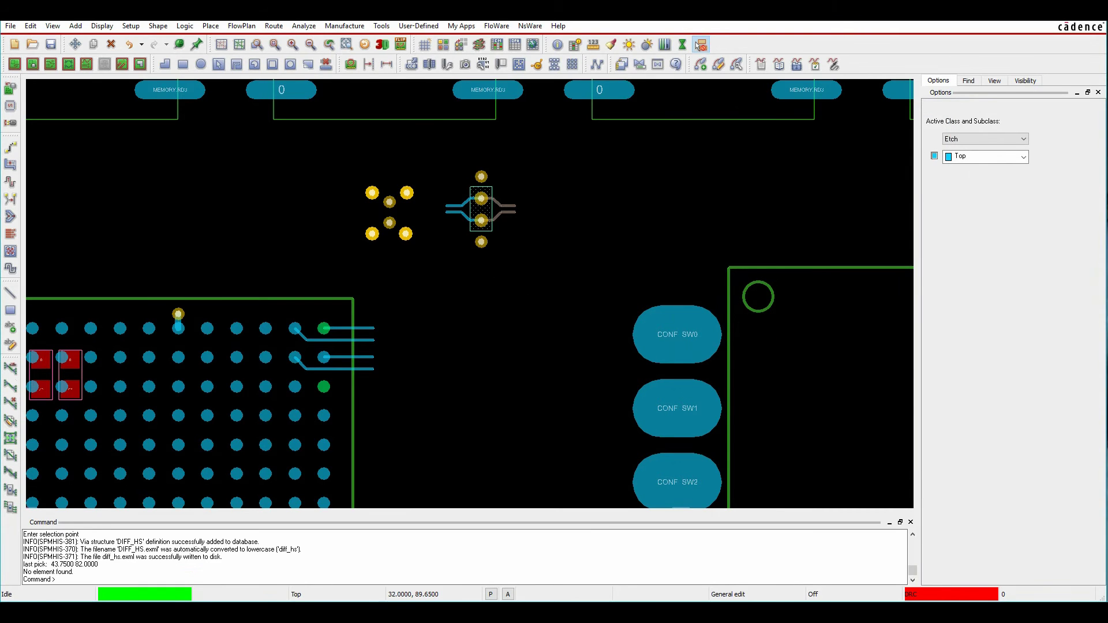
# Step: Start placing a via structure on the board from the Route menu
pyautogui.click(273, 26)
pyautogui.moveTo(311, 184)
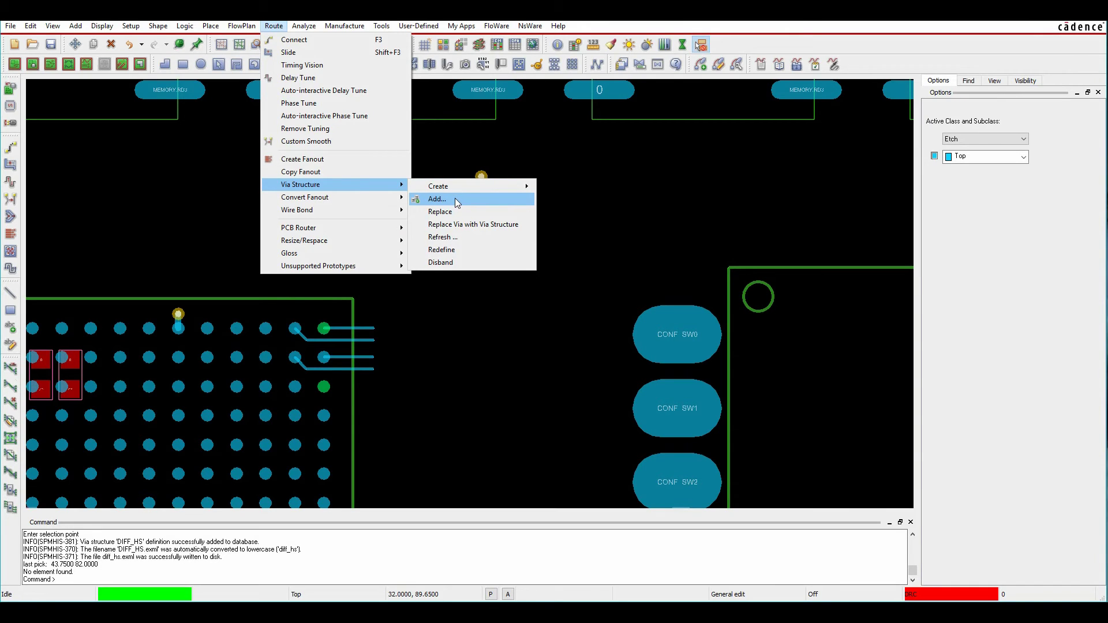
pyautogui.click(437, 199)
pyautogui.click(476, 330)
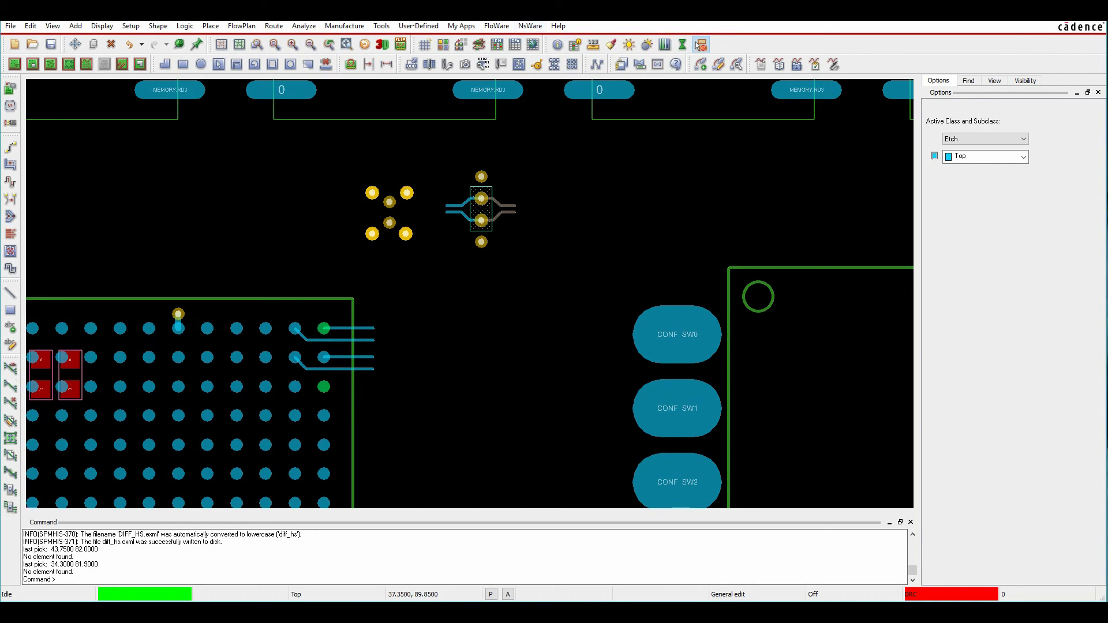
# Step: Add DIFF_HS to the DIFF electrical CSet's via structures, then show the Net Vias worksheet
pyautogui.click(496, 46)
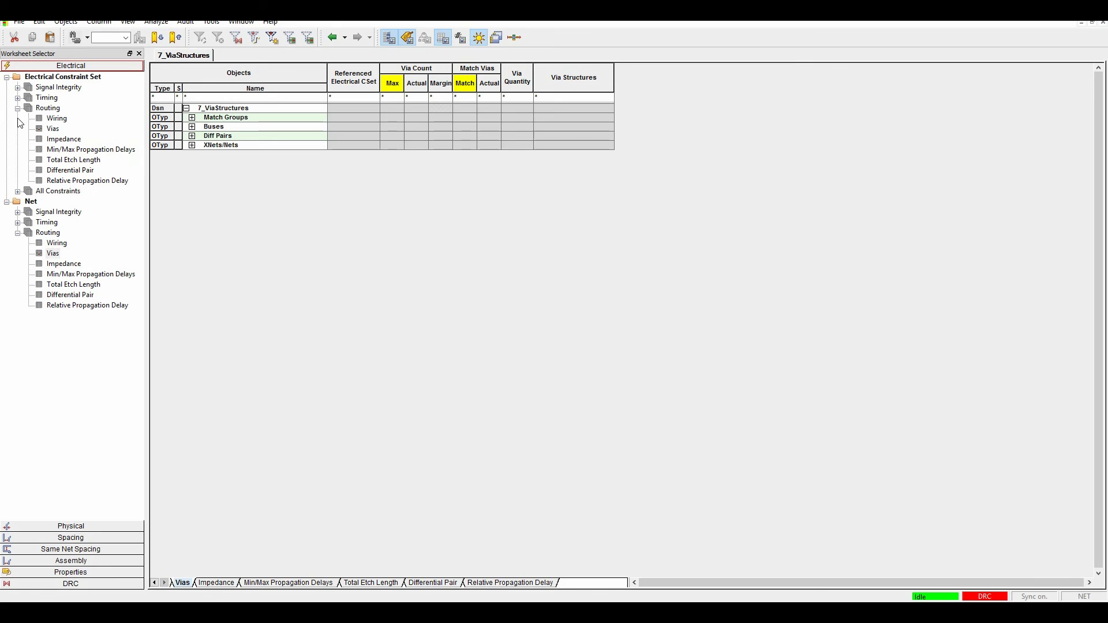
pyautogui.click(53, 130)
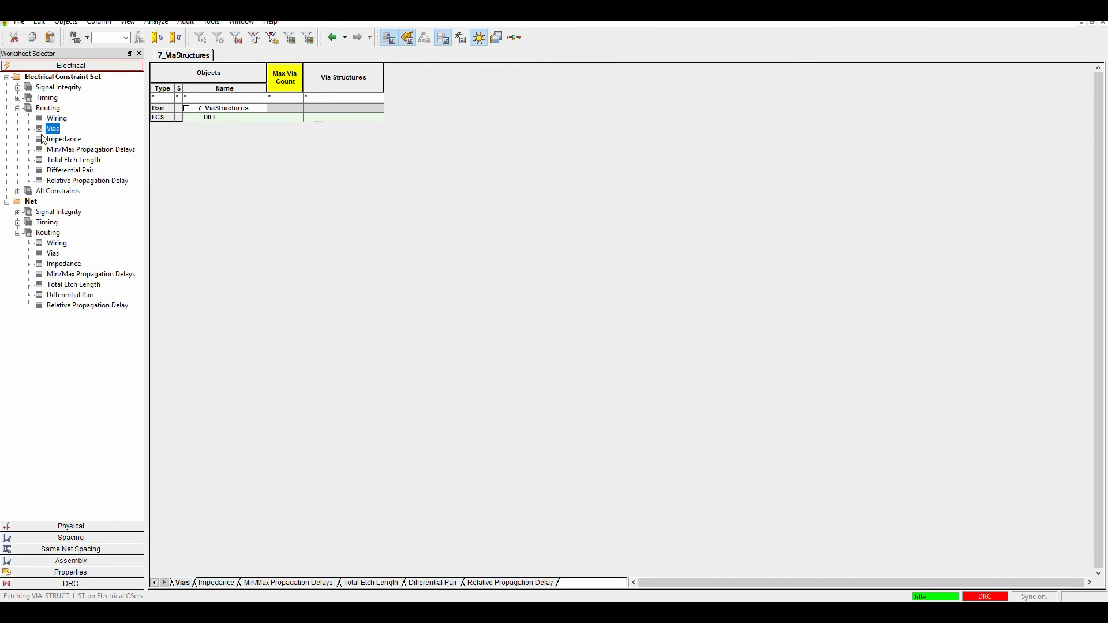
pyautogui.doubleClick(328, 119)
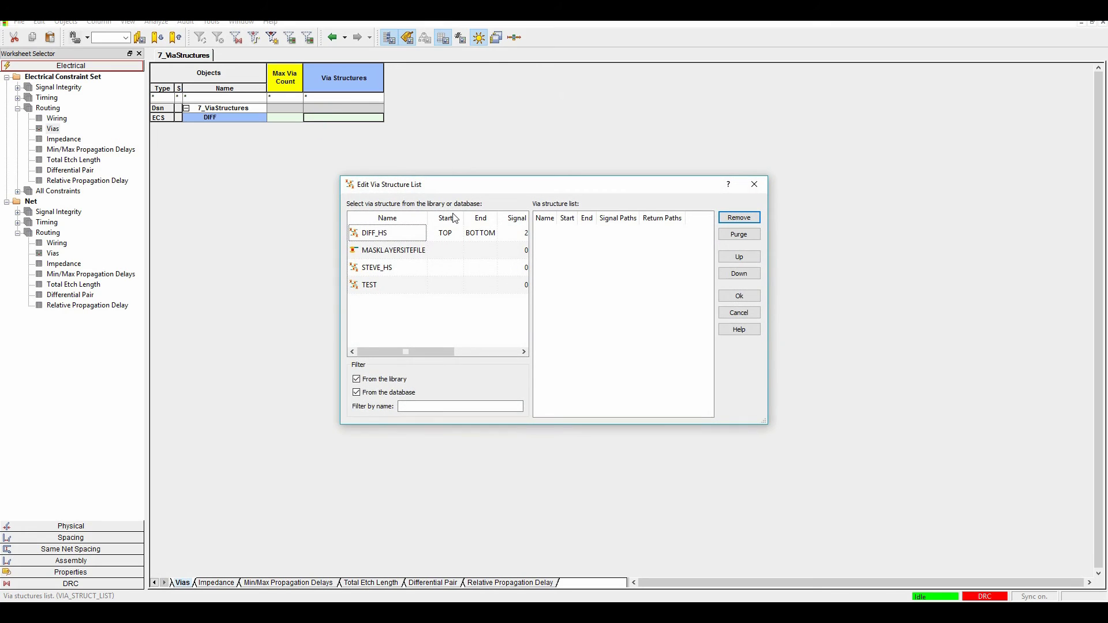
pyautogui.doubleClick(385, 233)
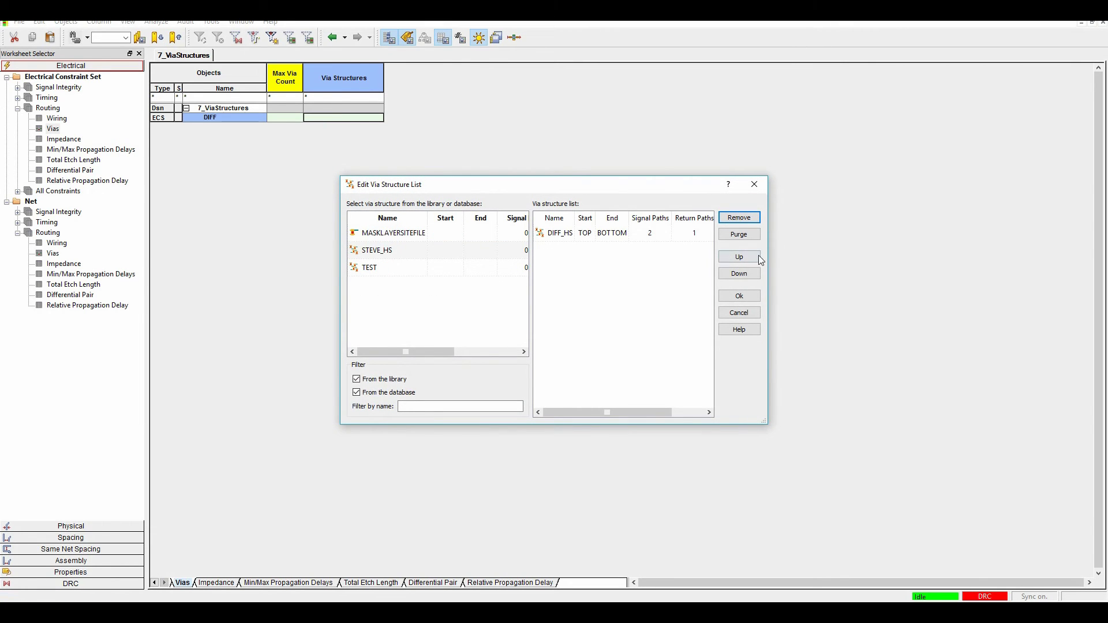
pyautogui.click(739, 296)
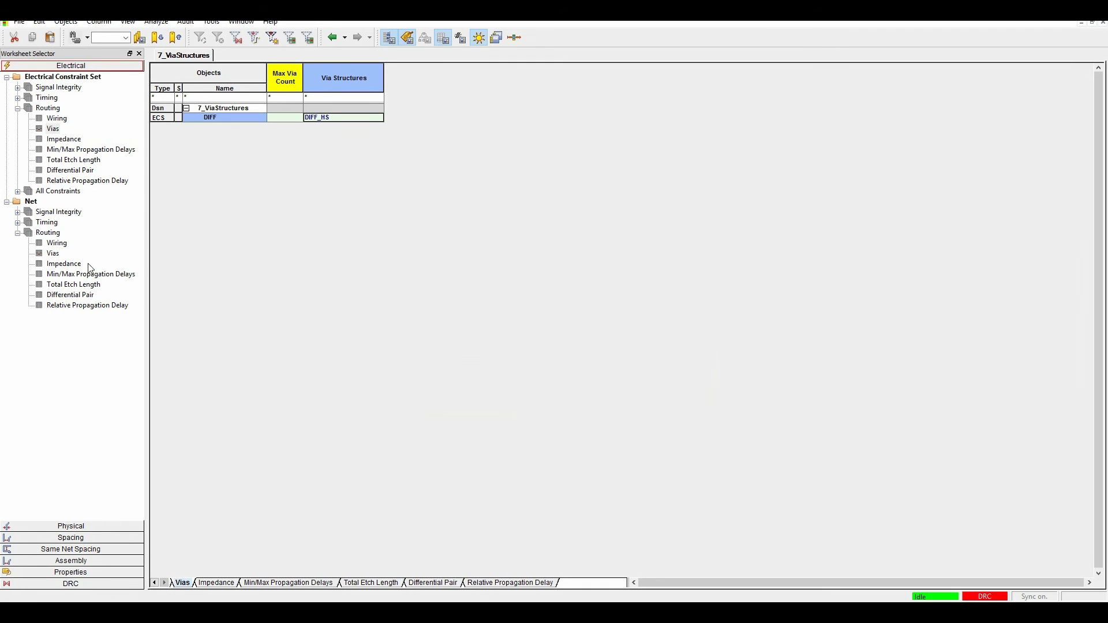
pyautogui.click(53, 253)
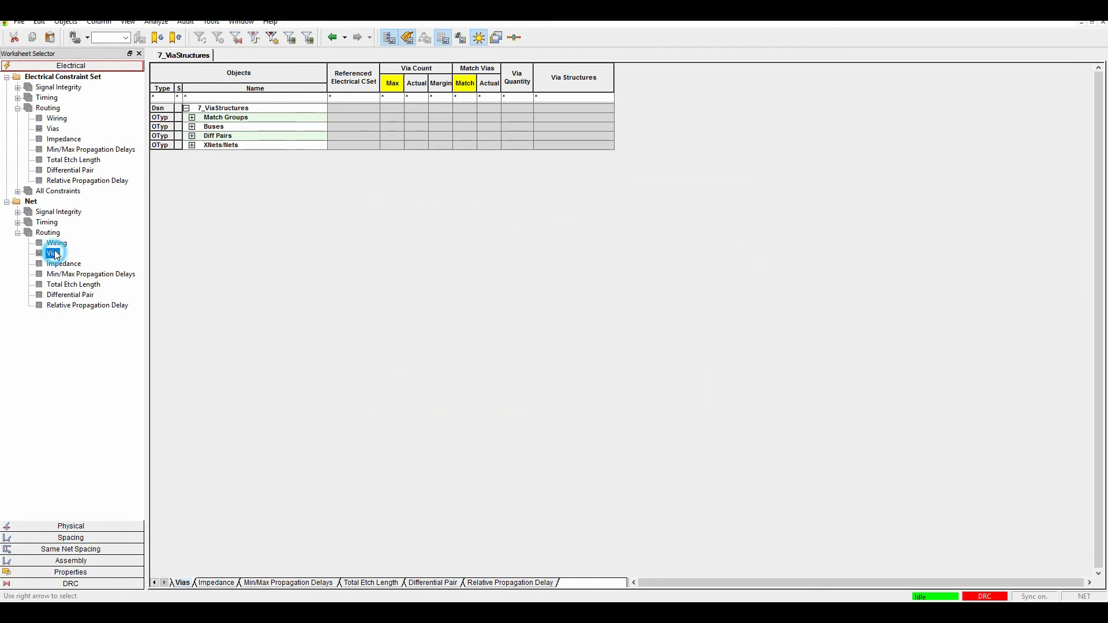
# Step: Route the D+ pair out from its BGA pad and end the traces with a via
pyautogui.click(192, 135)
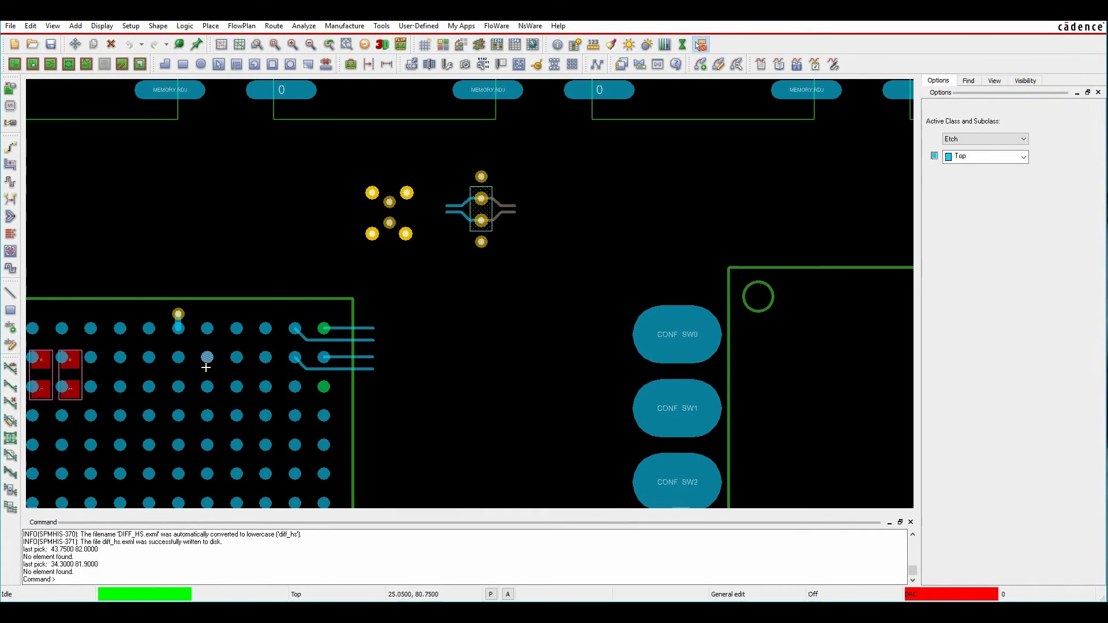
pyautogui.click(11, 147)
pyautogui.scroll(-3, 444, 420)
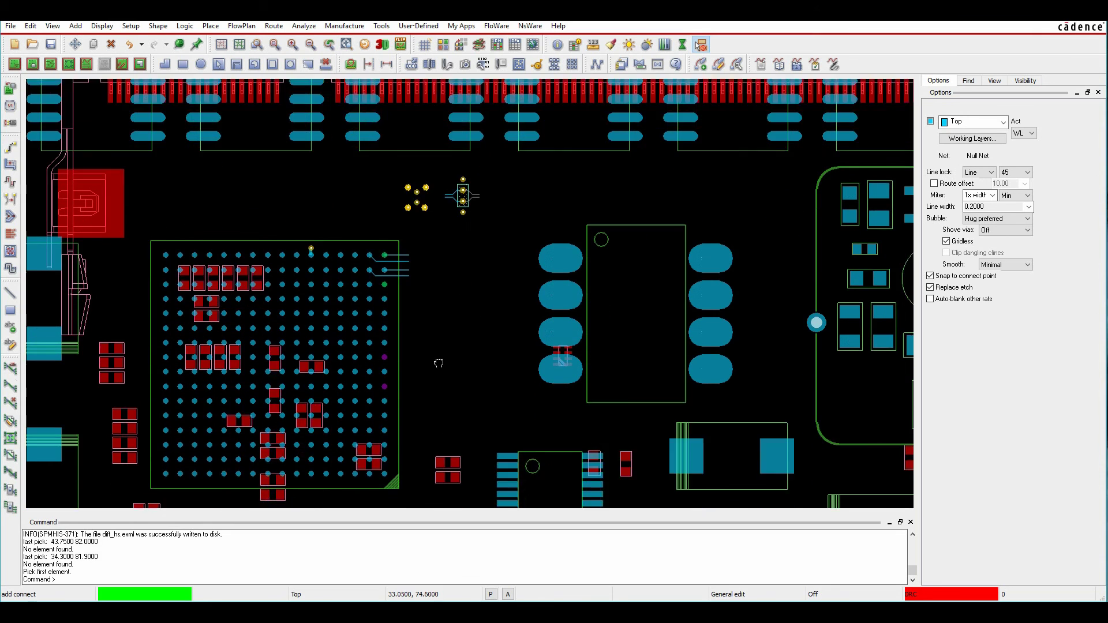
pyautogui.scroll(5, 293, 207)
pyautogui.click(258, 215)
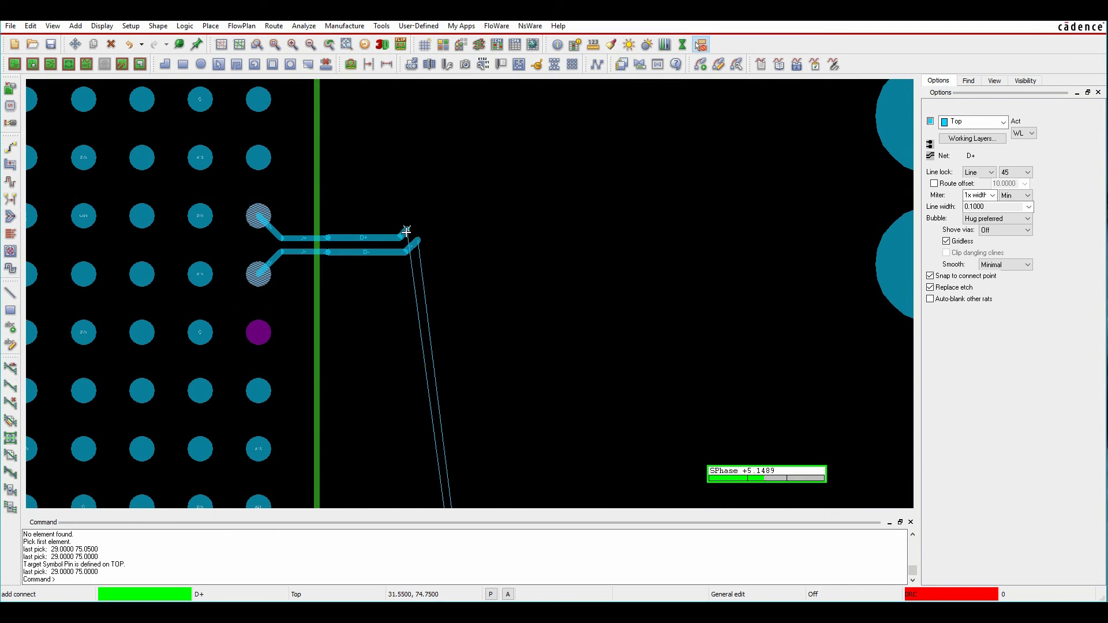
pyautogui.click(367, 235)
pyautogui.doubleClick(367, 236)
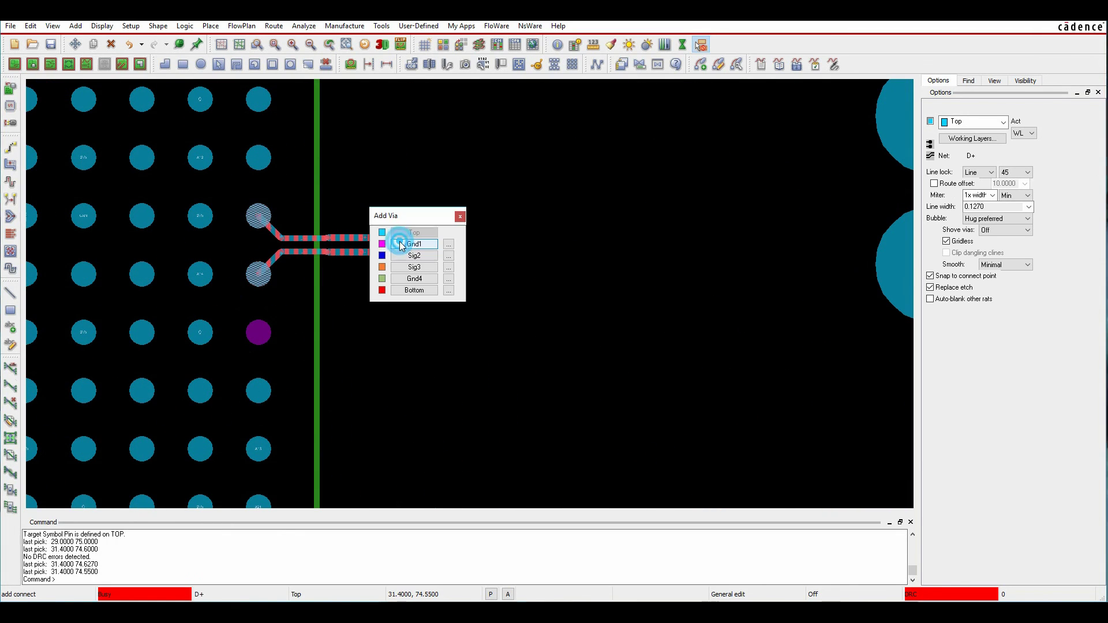
# Step: Use the Diff_Hs alternative via structure with net 0 as the return path net
pyautogui.click(449, 256)
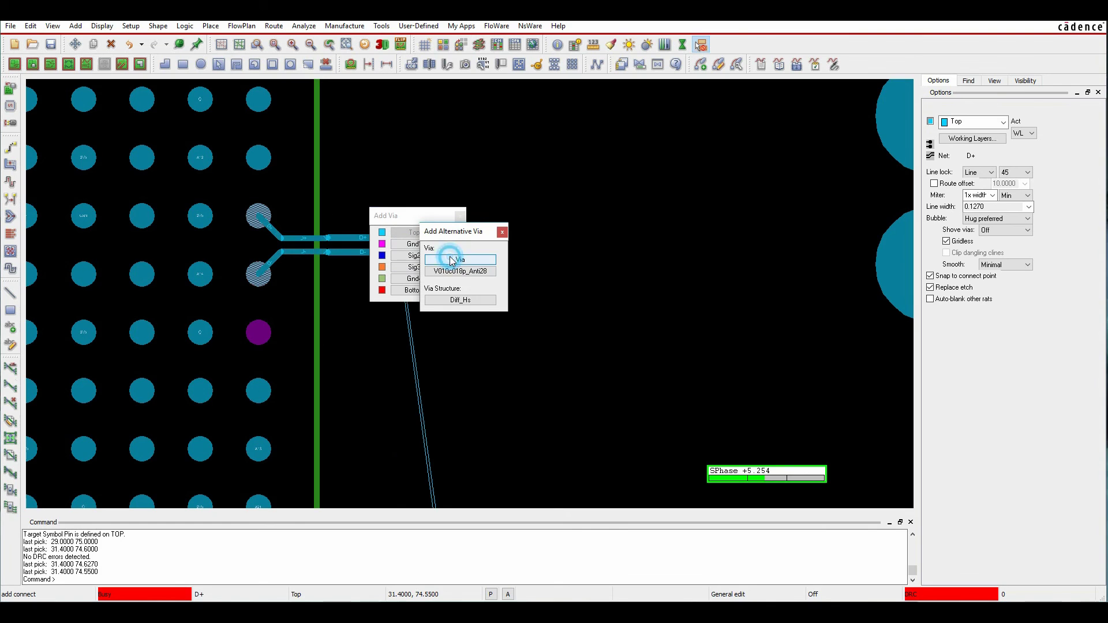
pyautogui.click(461, 300)
pyautogui.click(369, 230)
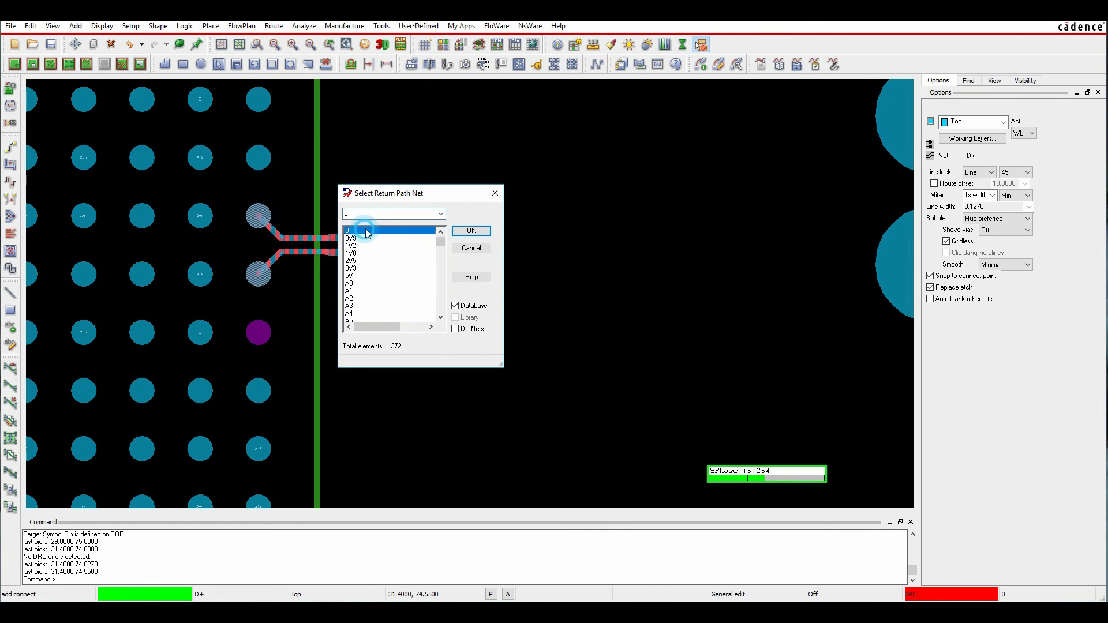
pyautogui.click(471, 231)
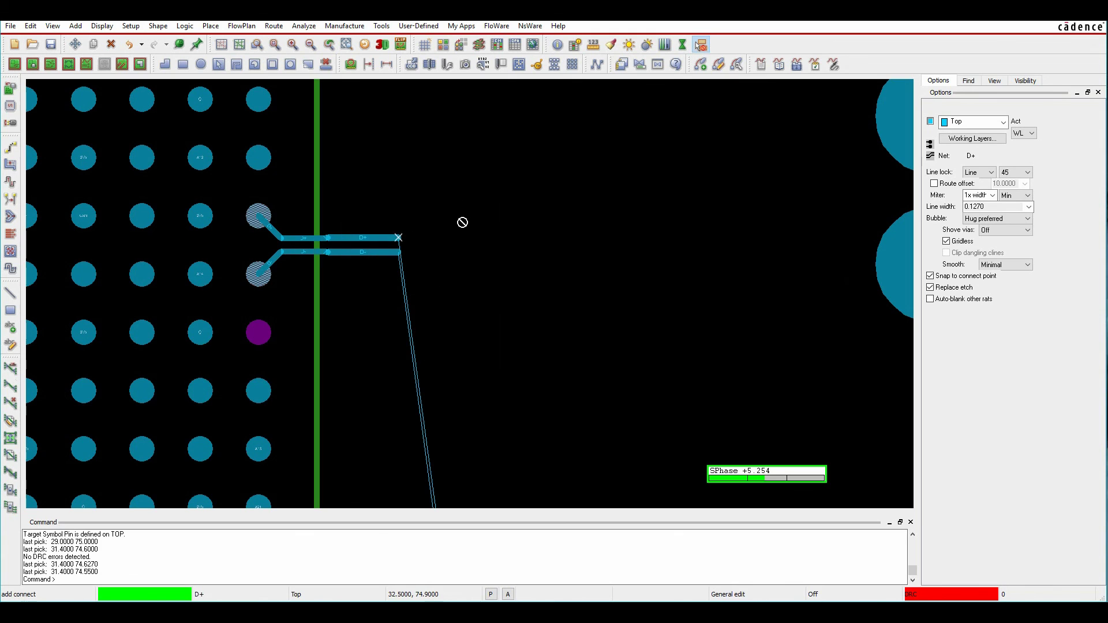
# Step: Rotate the via structure, place it and continue the pair's traces on Sig2
pyautogui.rightClick(440, 262)
pyautogui.moveTo(513, 435)
pyautogui.click(600, 469)
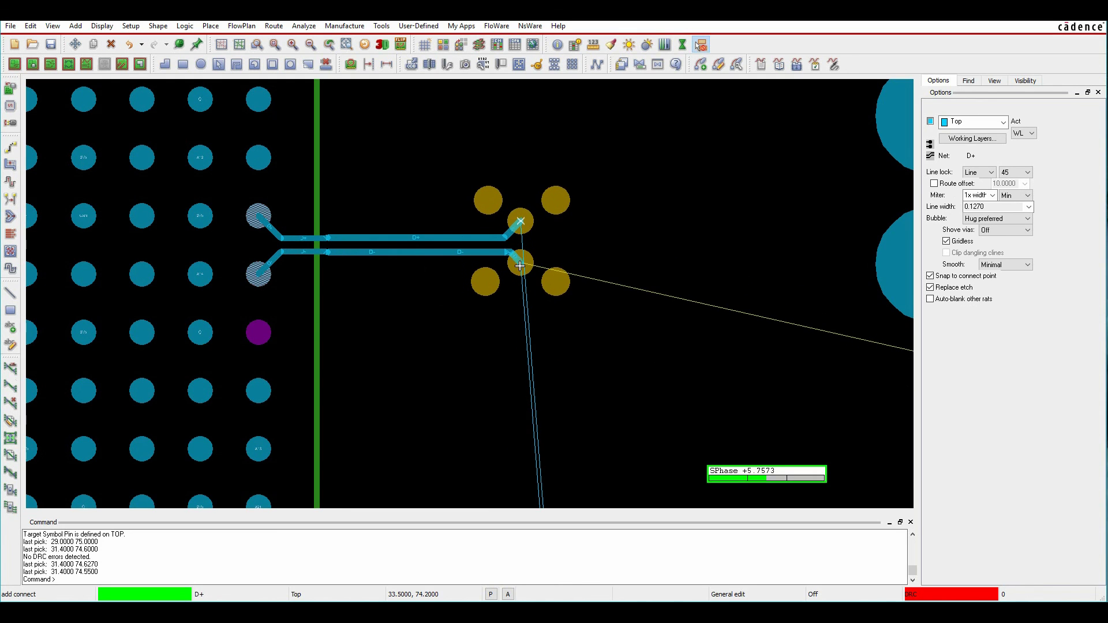
pyautogui.click(517, 267)
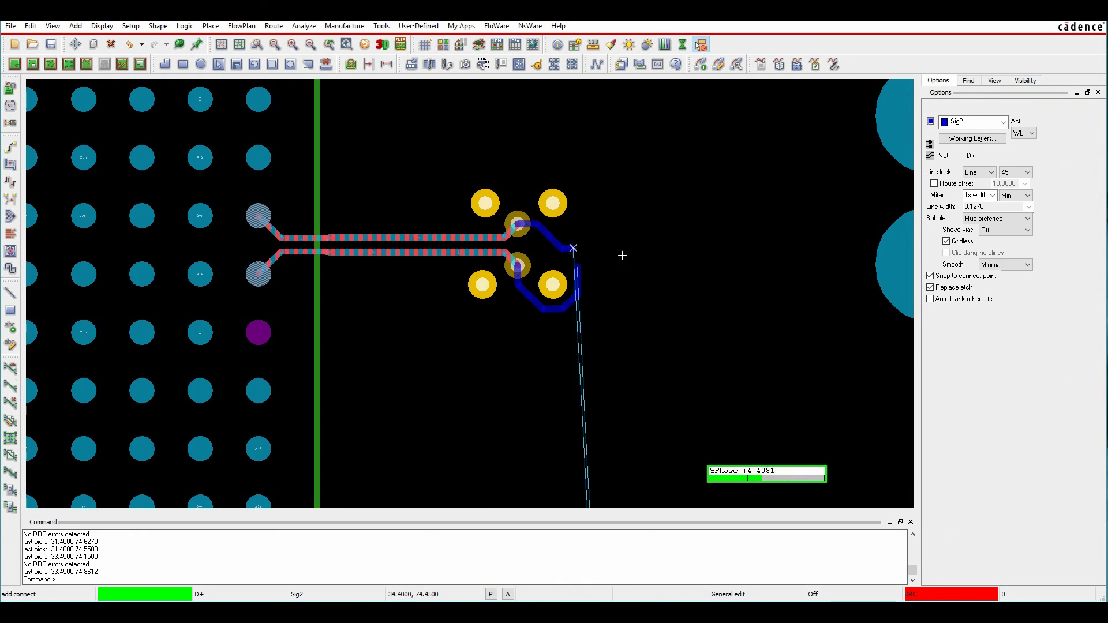
pyautogui.click(613, 238)
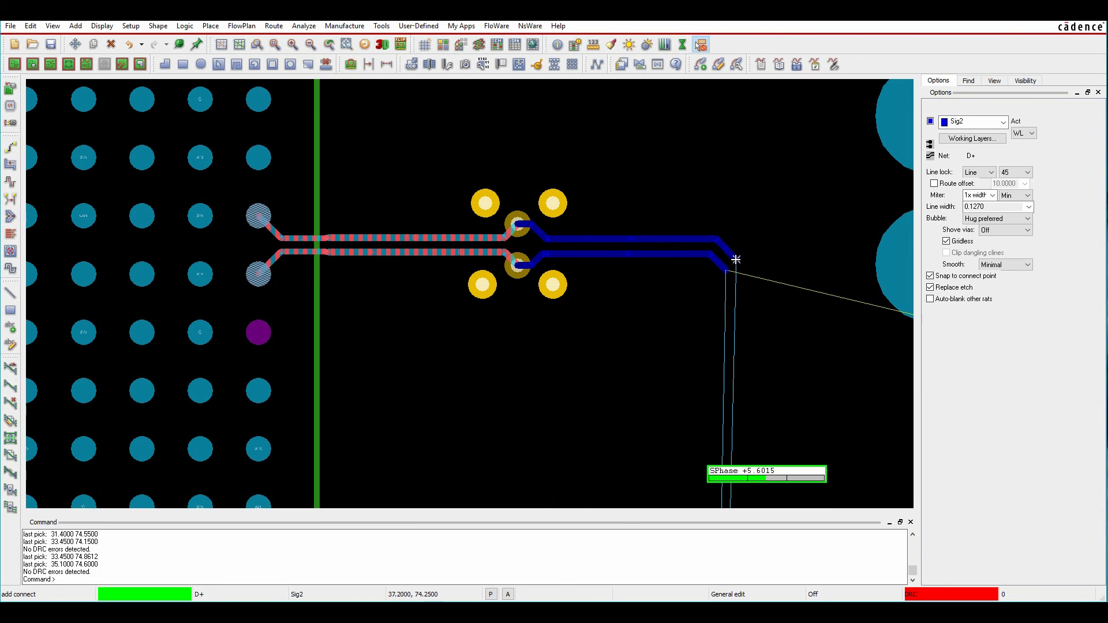